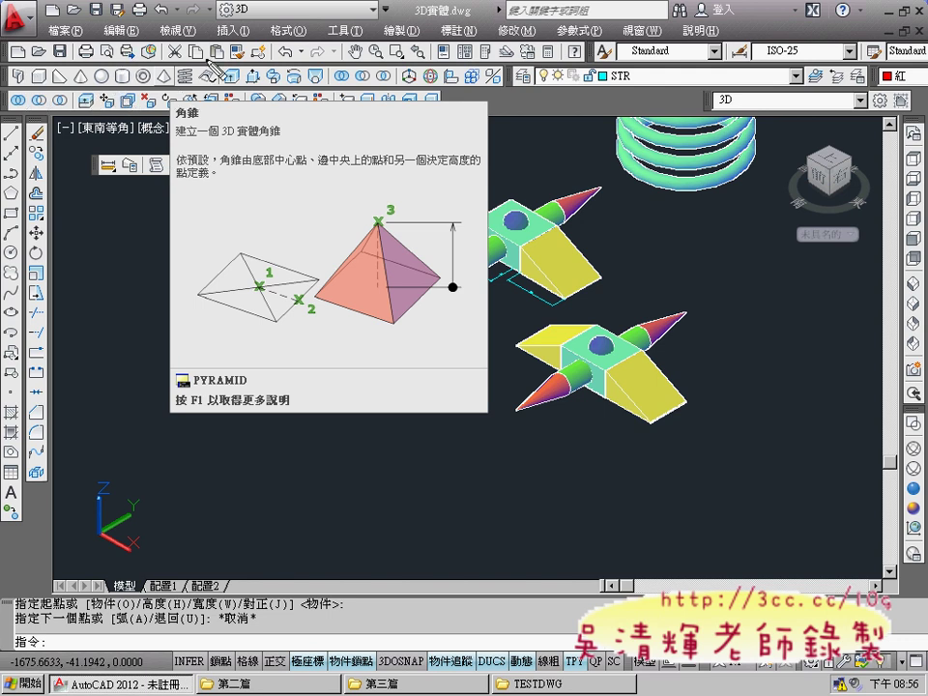
# - Create a square solid pyramid with base radius 50 and height 100 left of the rockets
pyautogui.moveTo(27, 124)
pyautogui.mouseDown()
pyautogui.moveTo(51, 155)
pyautogui.moveTo(50, 521)
pyautogui.moveTo(32, 541)
pyautogui.moveTo(9, 256)
pyautogui.mouseUp()
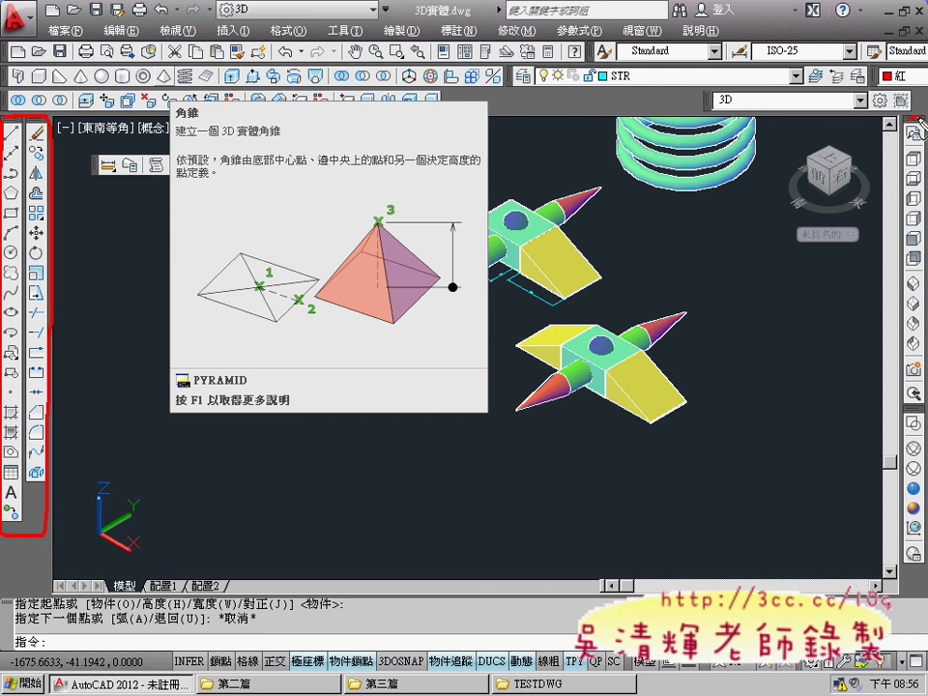
pyautogui.moveTo(904, 124)
pyautogui.mouseDown()
pyautogui.moveTo(922, 241)
pyautogui.moveTo(916, 413)
pyautogui.moveTo(901, 311)
pyautogui.mouseUp()
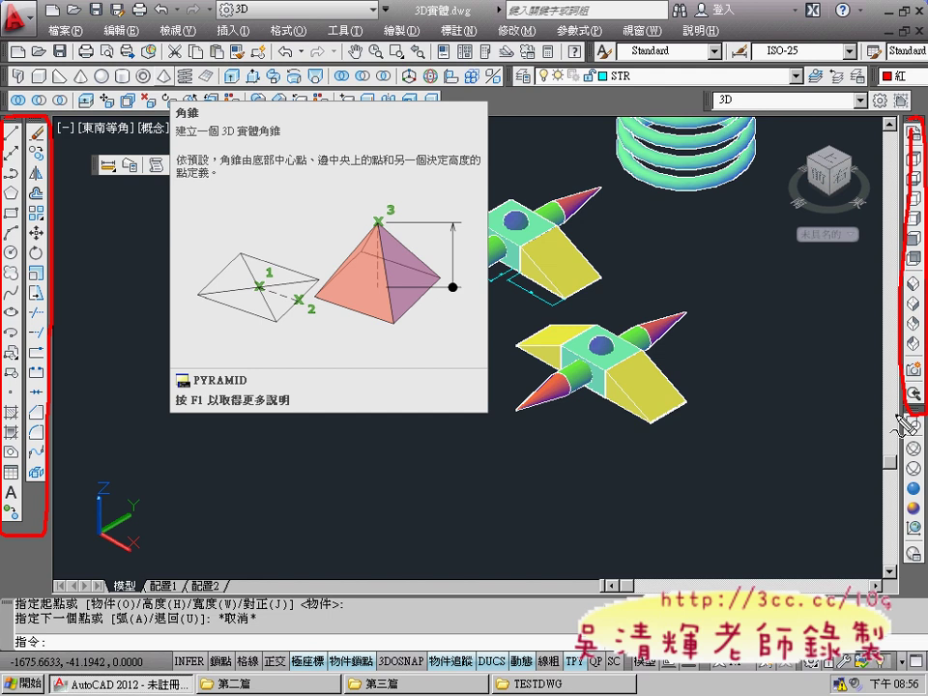
pyautogui.moveTo(899, 416)
pyautogui.mouseDown()
pyautogui.moveTo(923, 434)
pyautogui.moveTo(926, 560)
pyautogui.moveTo(905, 526)
pyautogui.mouseUp()
pyautogui.moveTo(75, 117)
pyautogui.mouseDown()
pyautogui.moveTo(12, 69)
pyautogui.moveTo(254, 46)
pyautogui.moveTo(466, 66)
pyautogui.moveTo(288, 85)
pyautogui.moveTo(87, 82)
pyautogui.moveTo(338, 85)
pyautogui.moveTo(435, 107)
pyautogui.moveTo(21, 100)
pyautogui.mouseUp()
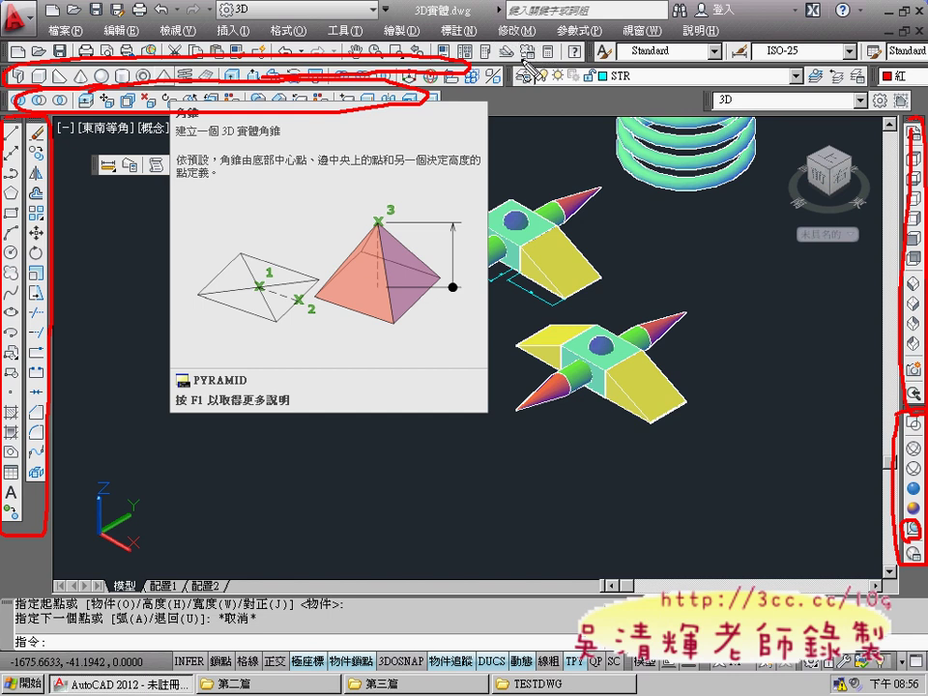
pyautogui.press('Escape')
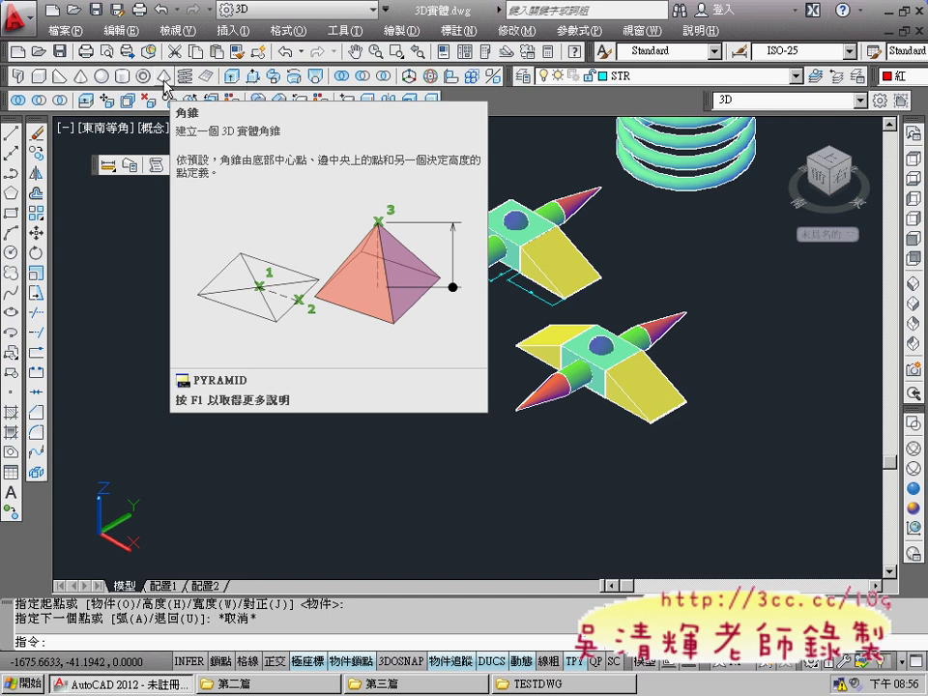
pyautogui.click(164, 76)
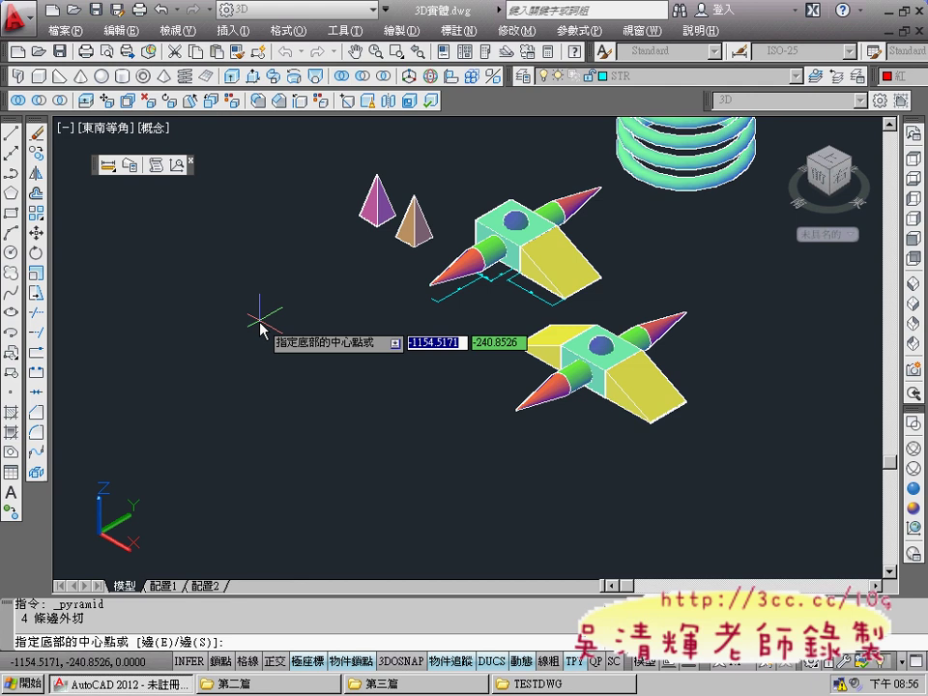
pyautogui.scroll(2, 244, 325)
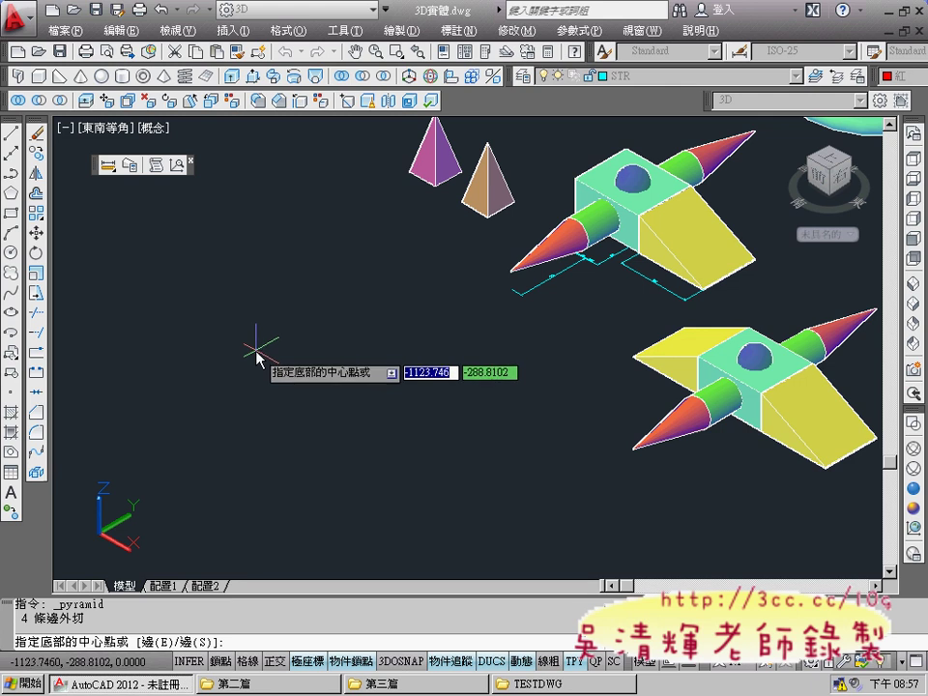
pyautogui.click(255, 349)
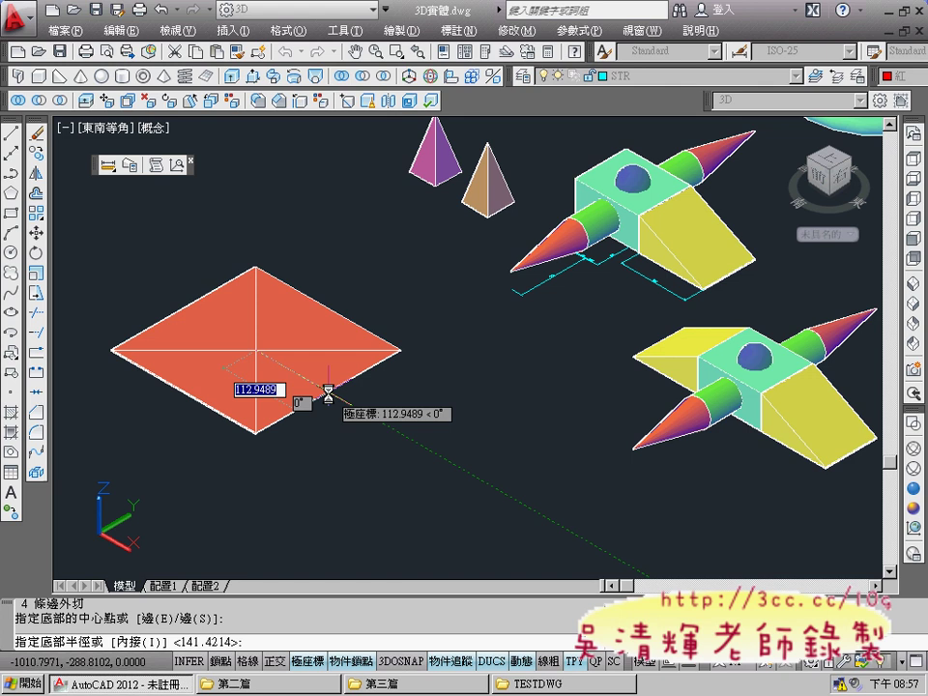
pyautogui.write('50')
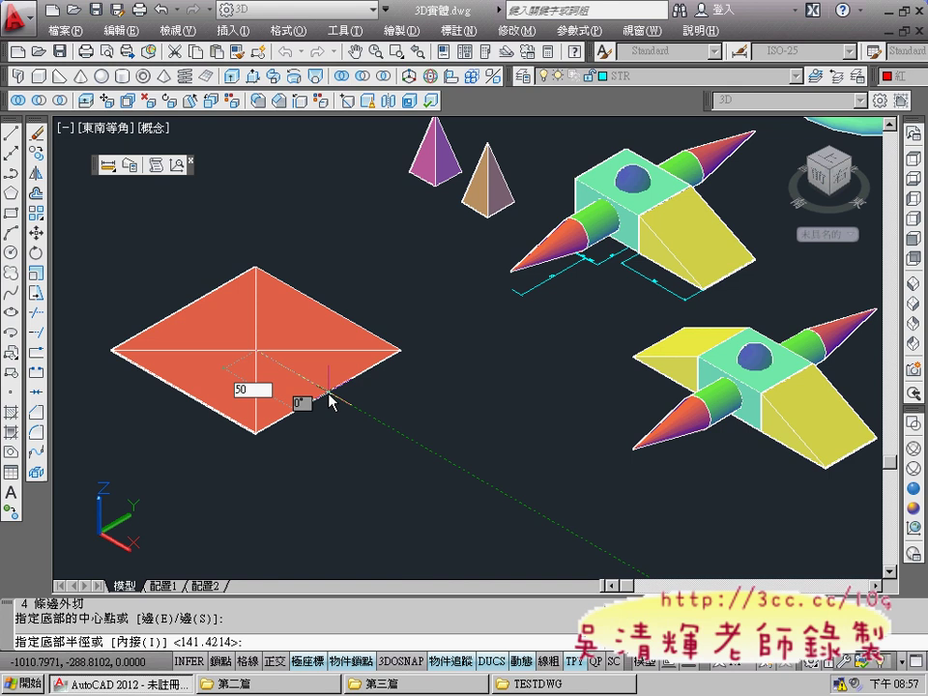
pyautogui.press('Return')
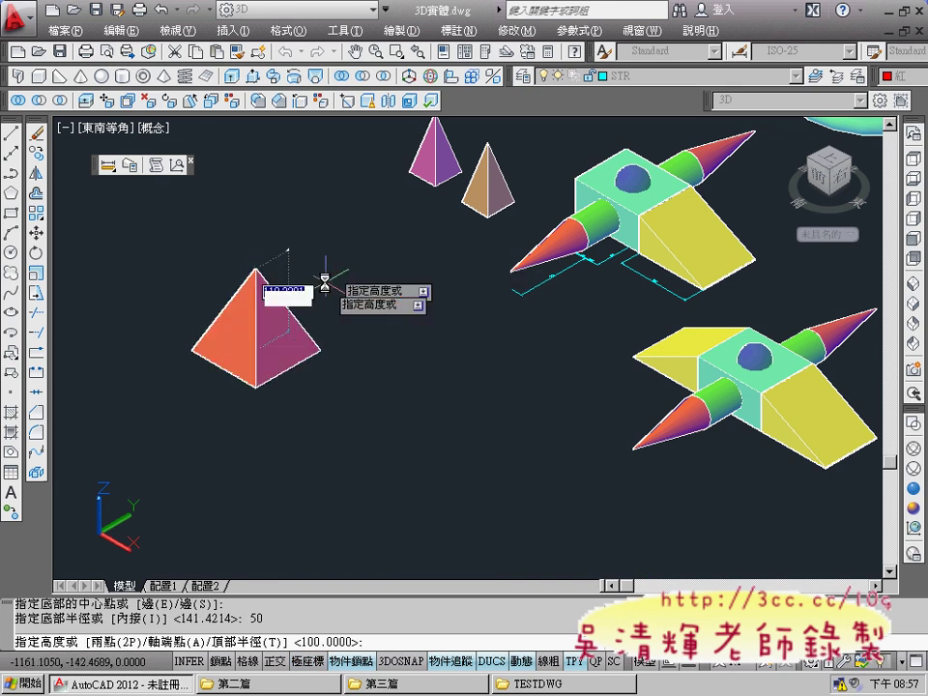
pyautogui.write('10')
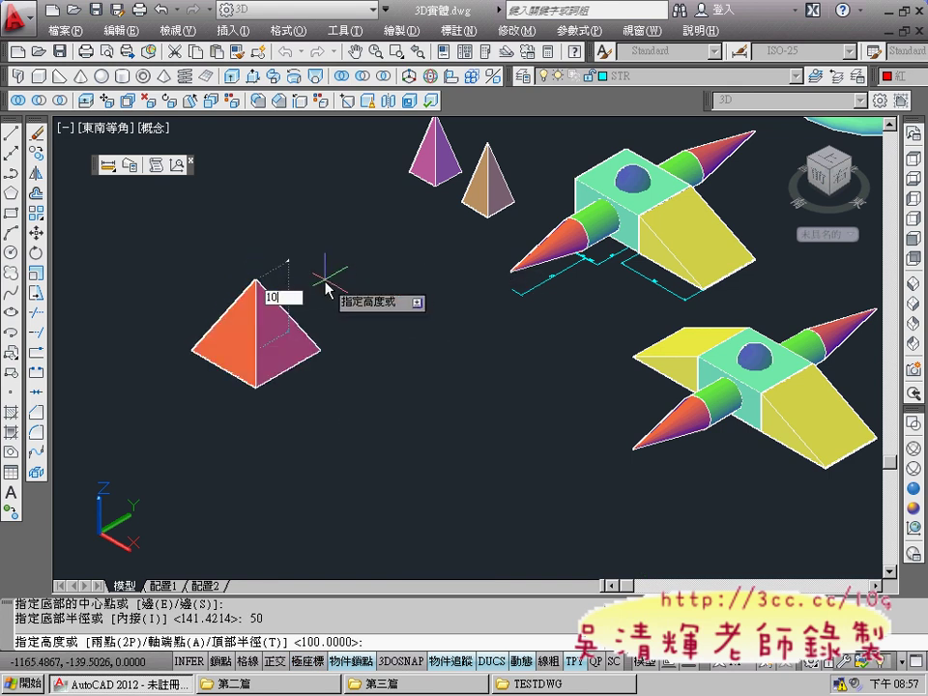
pyautogui.write('0')
pyautogui.press('Return')
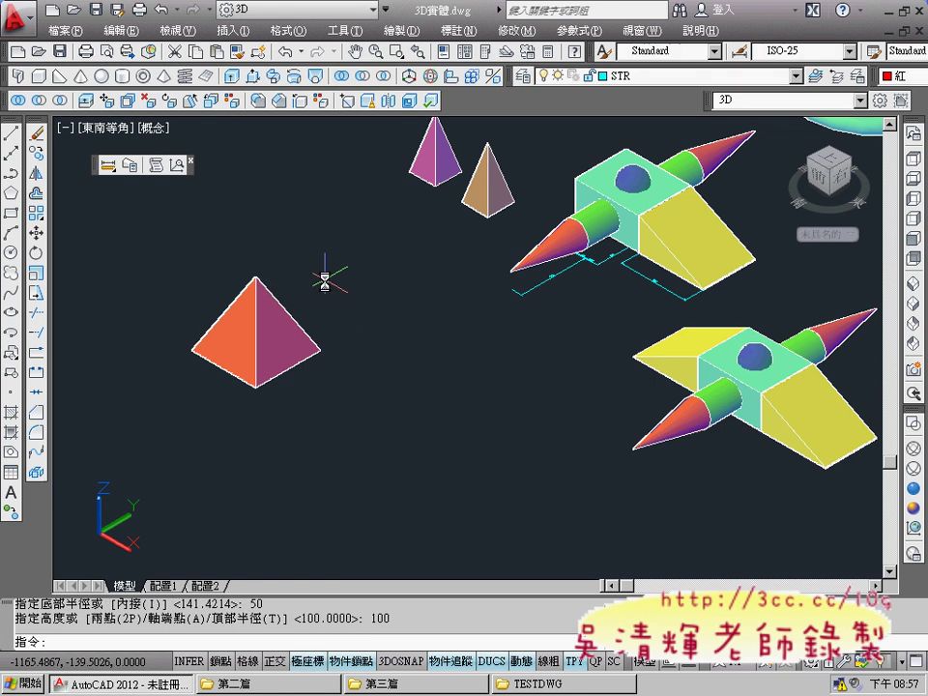
# - Zoom and pan to centre the new pyramid, then close the floating Inquiry toolbar
pyautogui.scroll(2, 333, 273)
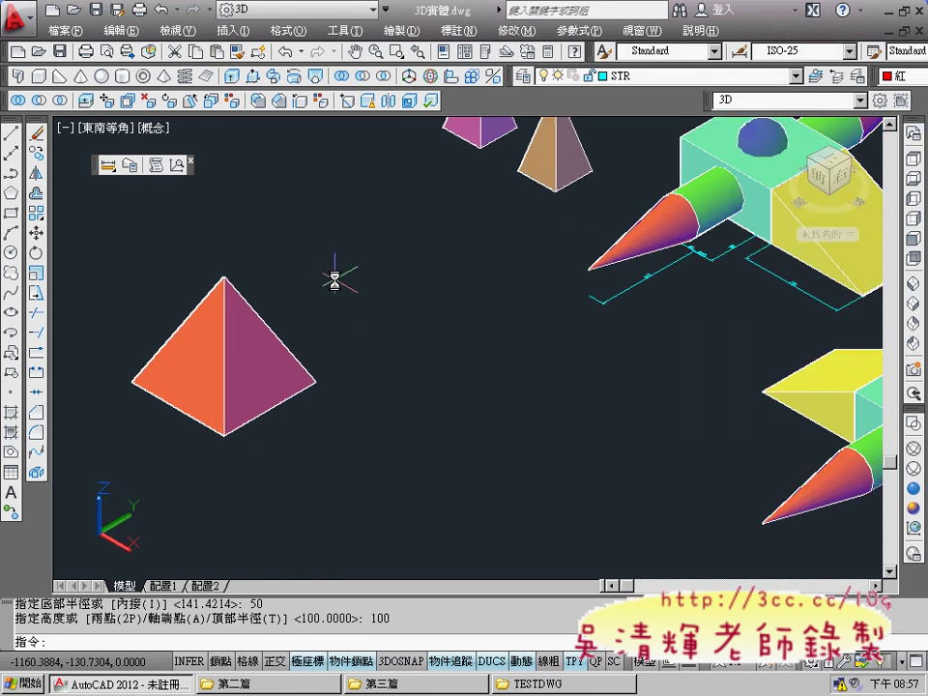
pyautogui.moveTo(428, 256); pyautogui.dragTo(521, 201, button='middle')
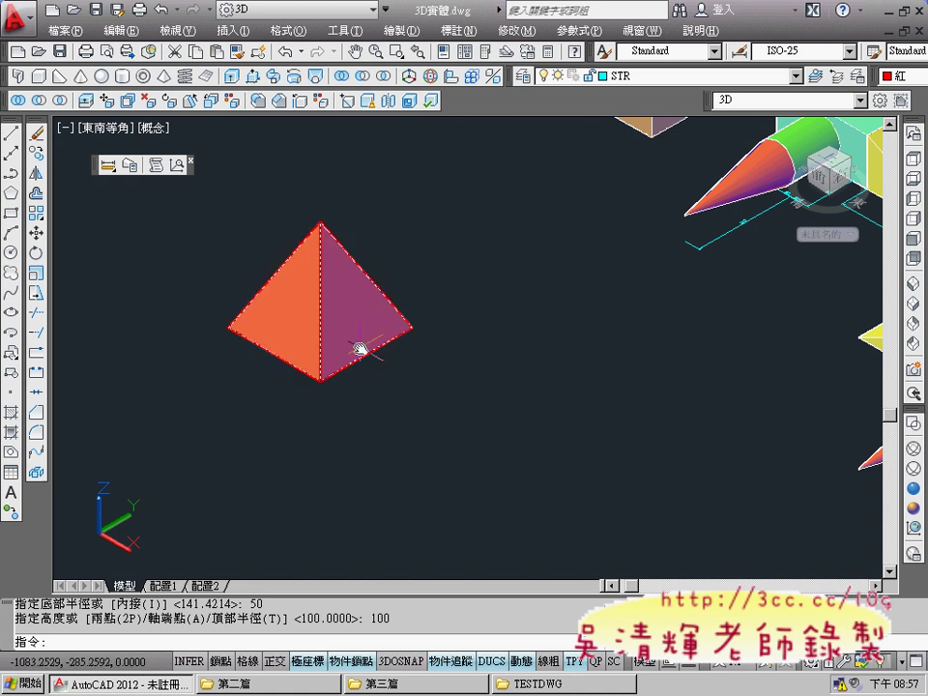
pyautogui.click(191, 160)
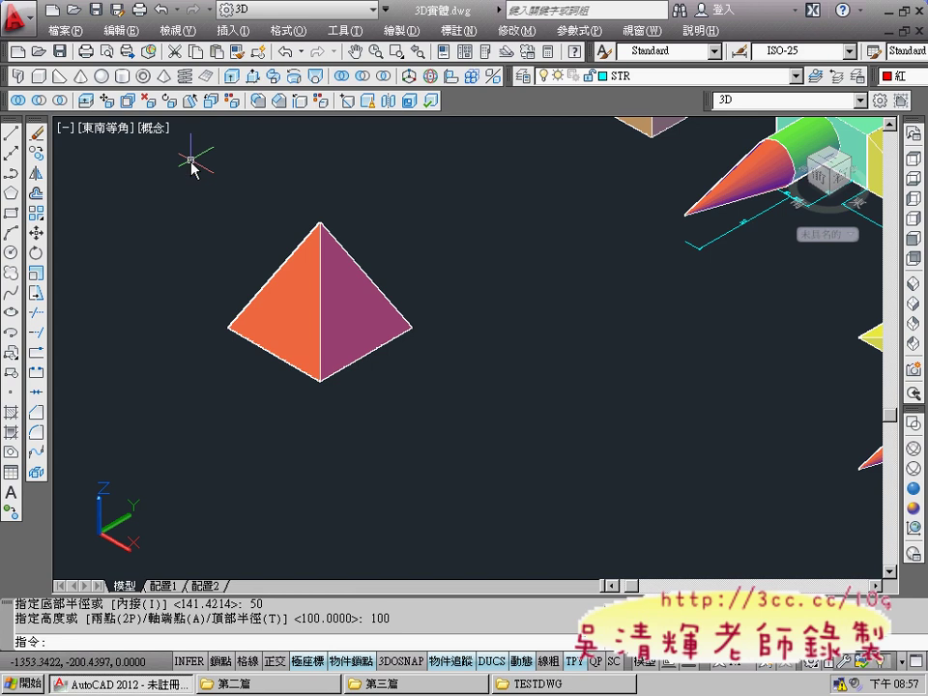
# - Reopen the Inquiry toolbar and measure the base edge between the right and bottom corners (100)
pyautogui.rightClick(222, 77)
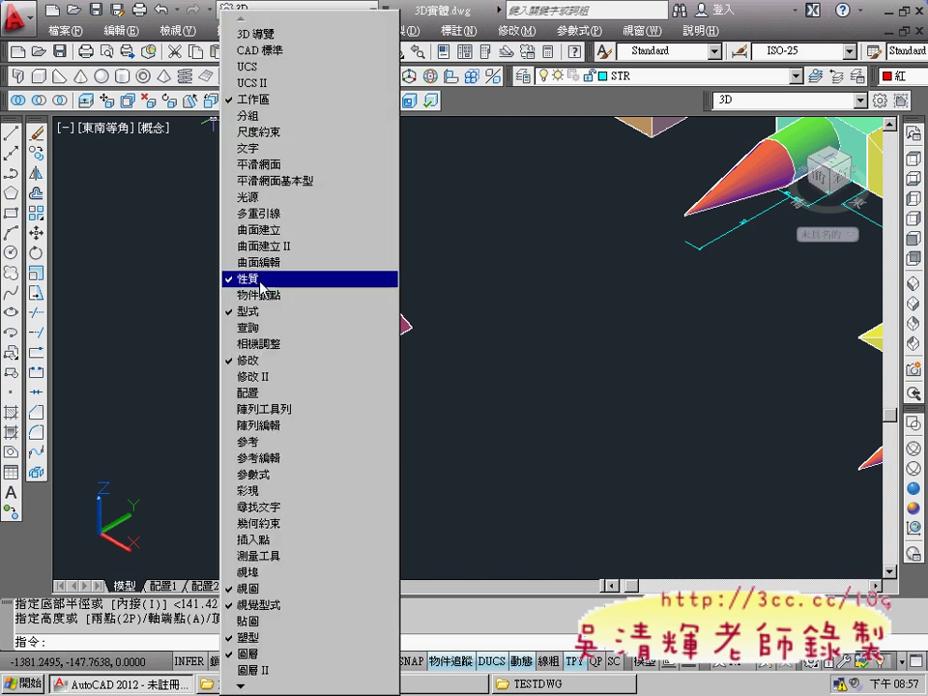
pyautogui.click(265, 329)
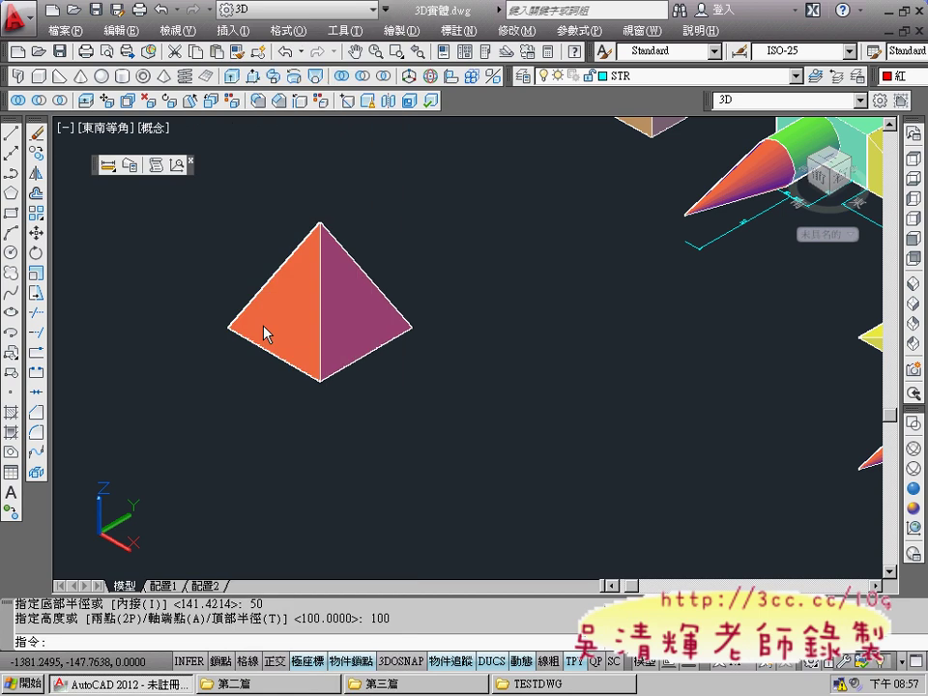
pyautogui.click(109, 167)
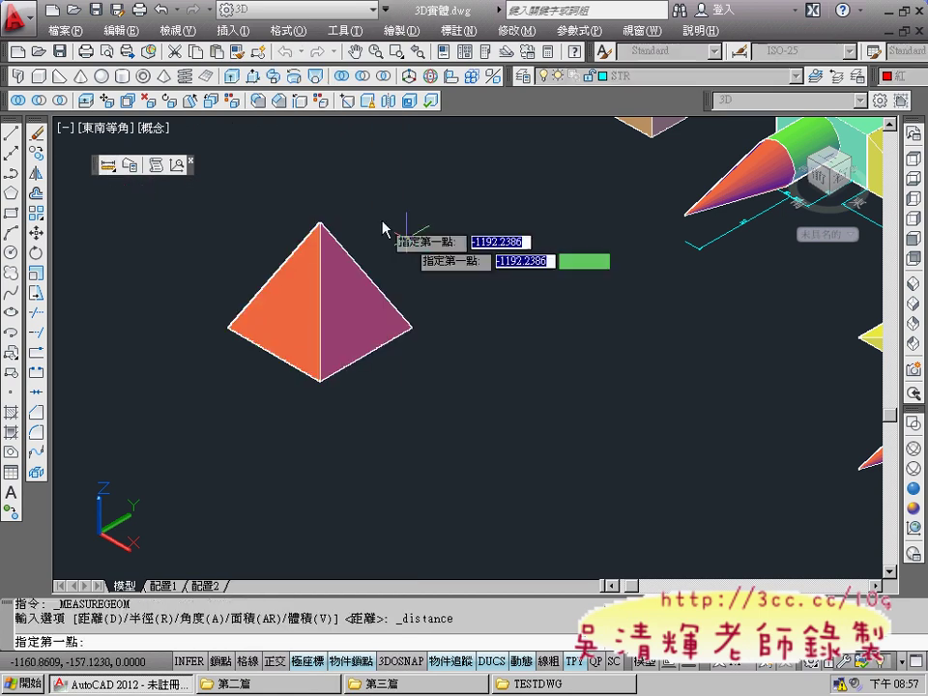
pyautogui.click(412, 326)
pyautogui.click(320, 379)
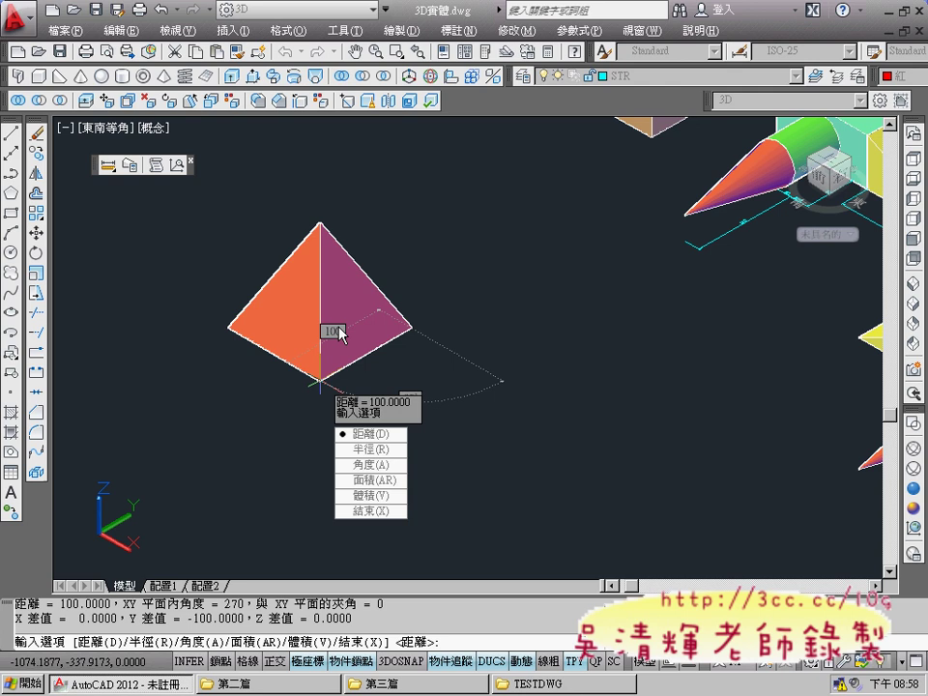
pyautogui.press('Escape')
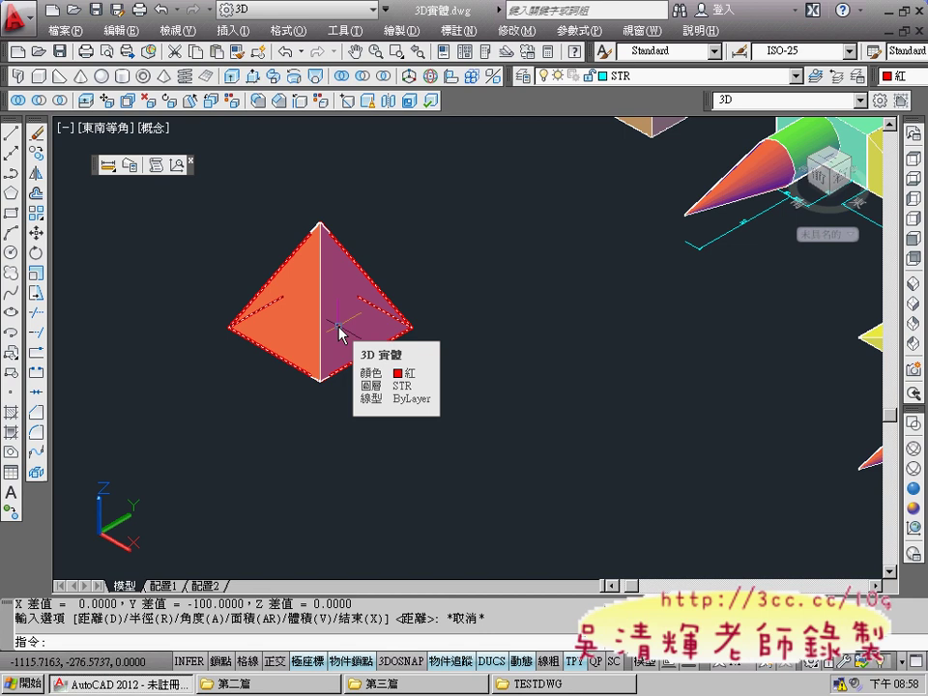
# - Zoom and pan so the pyramid is framed larger and alone, with the other solids out of view
pyautogui.scroll(3, 338, 333)
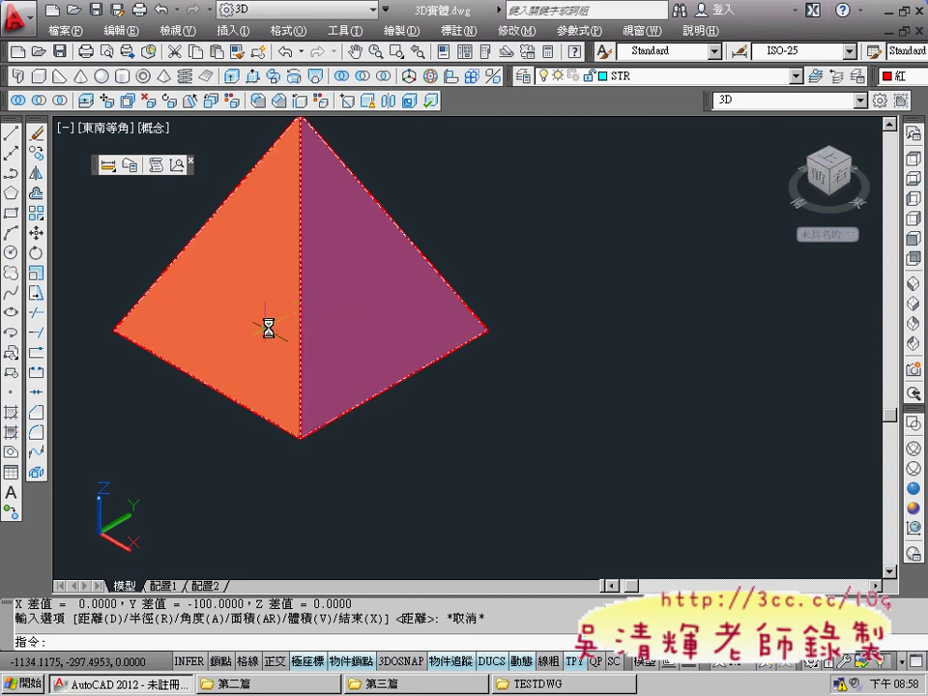
pyautogui.scroll(-2, 338, 242)
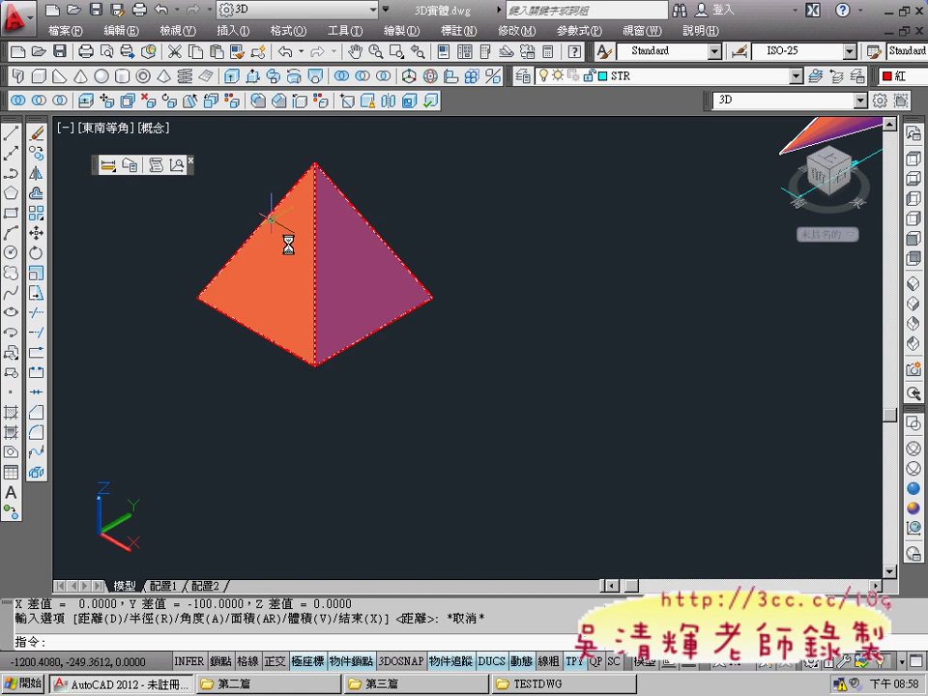
pyautogui.scroll(-1, 289, 242)
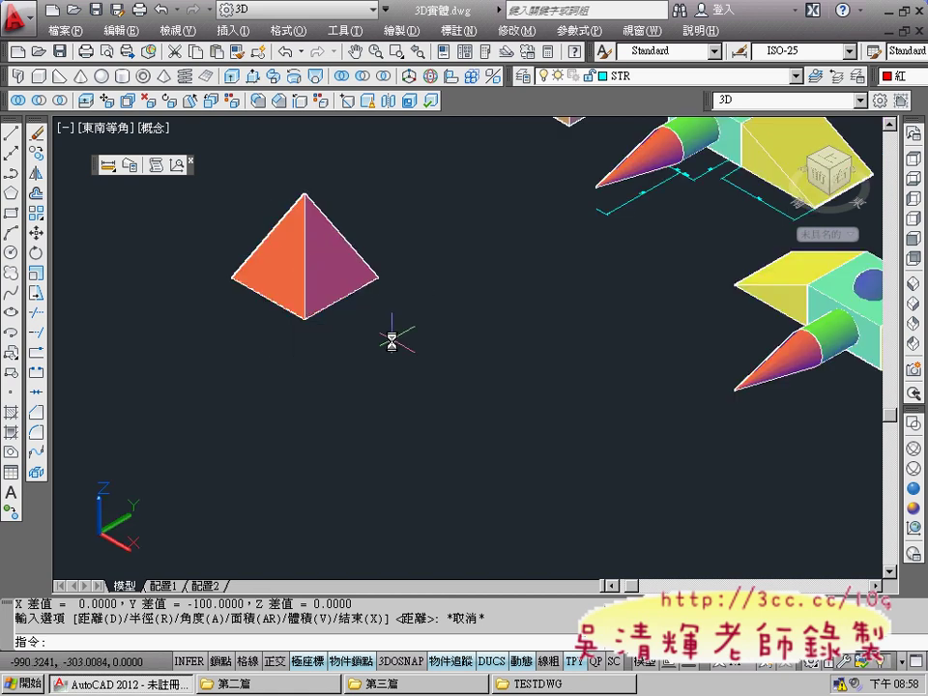
pyautogui.moveTo(390, 336)
pyautogui.mouseDown(button='middle')
pyautogui.moveTo(346, 277)
pyautogui.moveTo(342, 284)
pyautogui.mouseUp(button='middle')
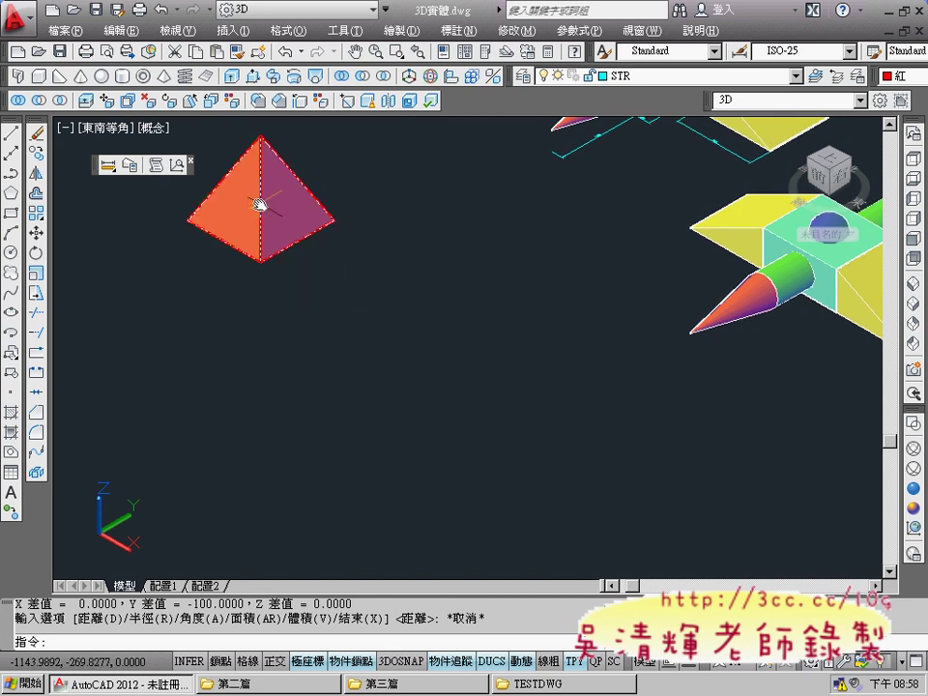
pyautogui.moveTo(261, 205); pyautogui.dragTo(300, 335, button='middle')
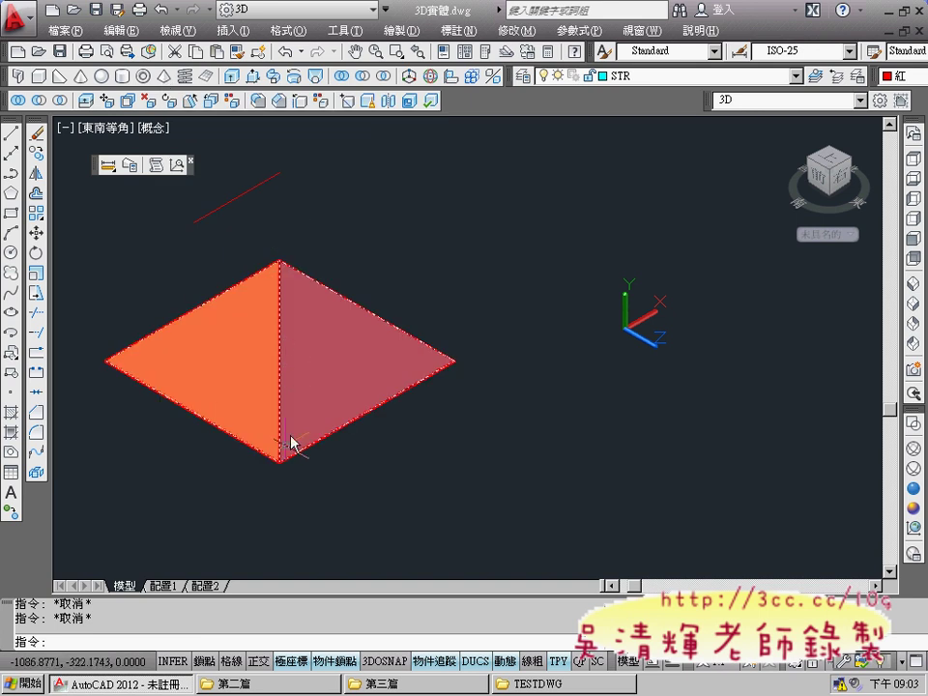
# - Measure the distance from the pyramid's apex to its bottom corner, reading 86.6025
pyautogui.click(107, 165)
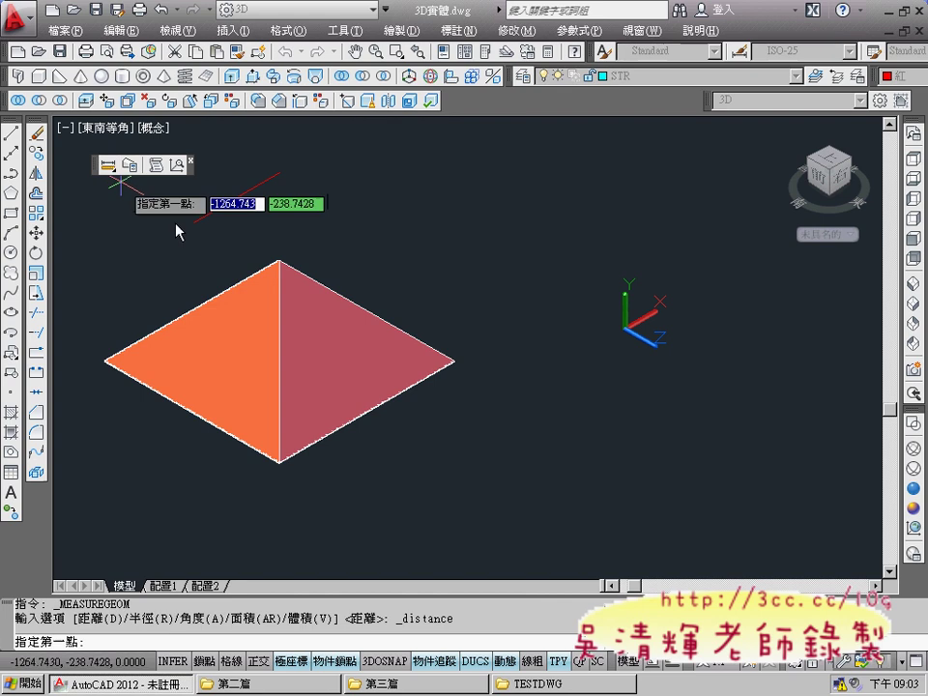
pyautogui.click(280, 261)
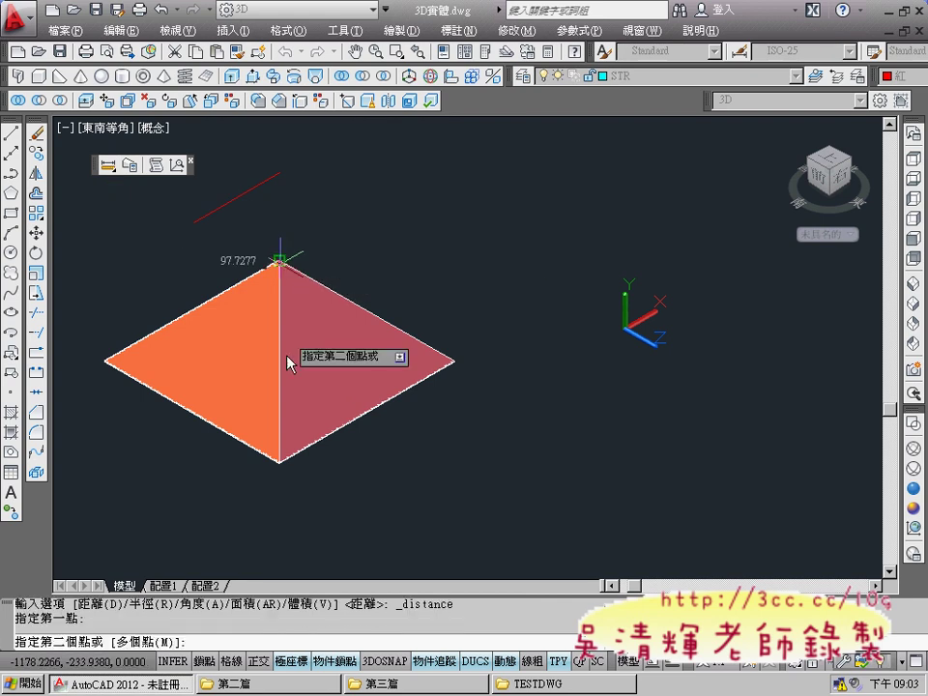
pyautogui.click(279, 462)
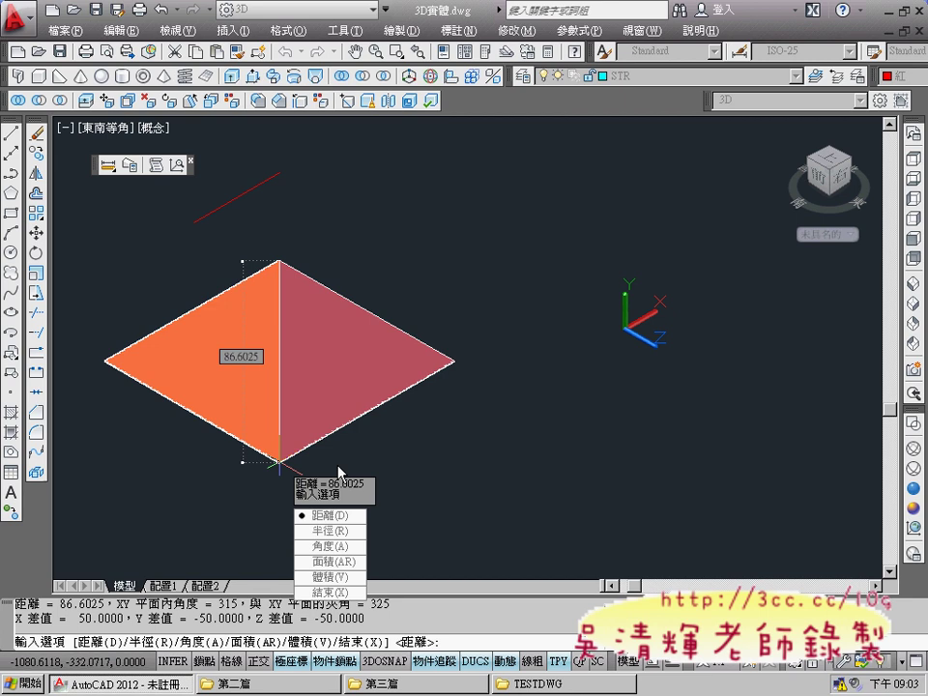
pyautogui.press('Escape')
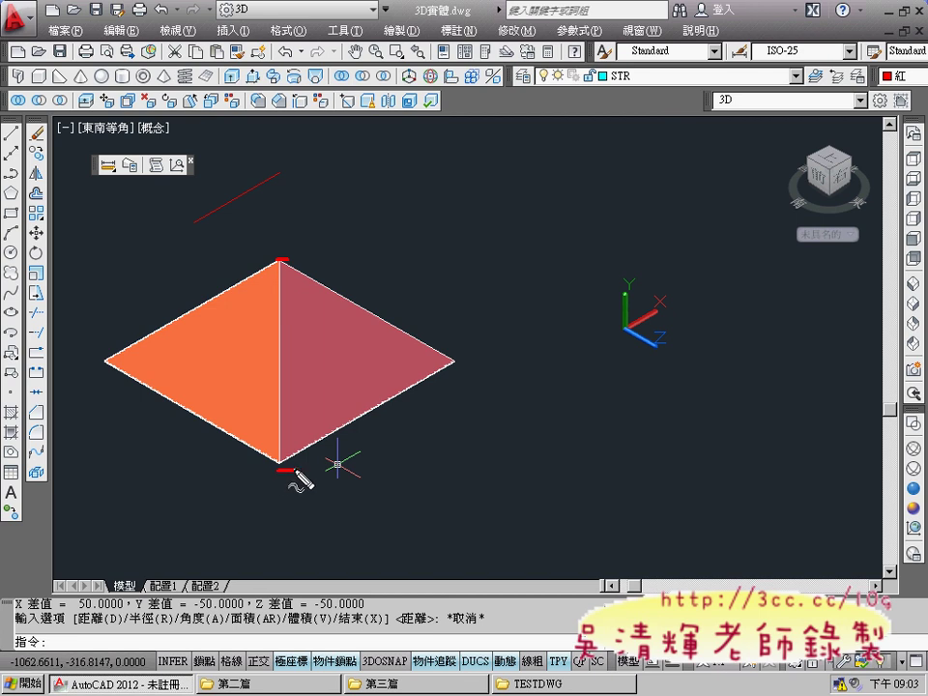
# - Clear the on-screen pen notes and select the pyramid solid
pyautogui.moveTo(340, 360); pyautogui.dragTo(359, 365)
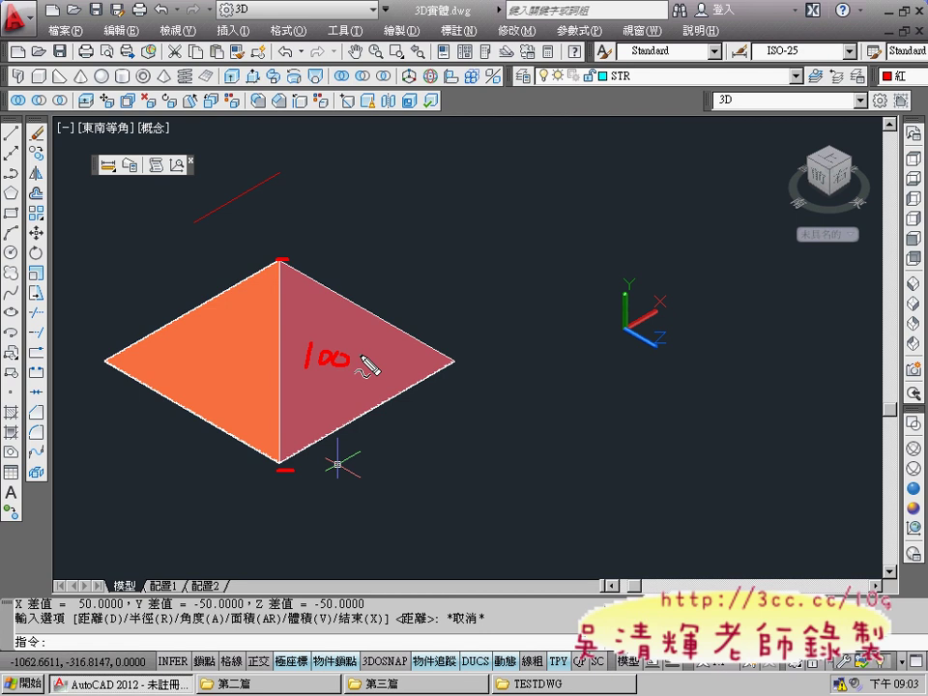
pyautogui.press('Escape')
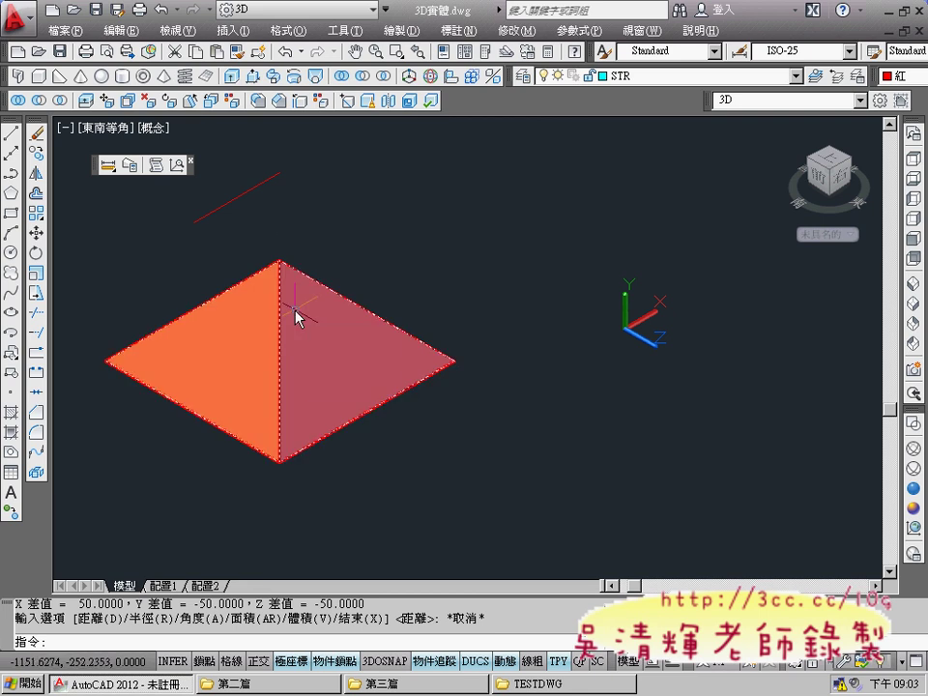
pyautogui.moveTo(297, 315)
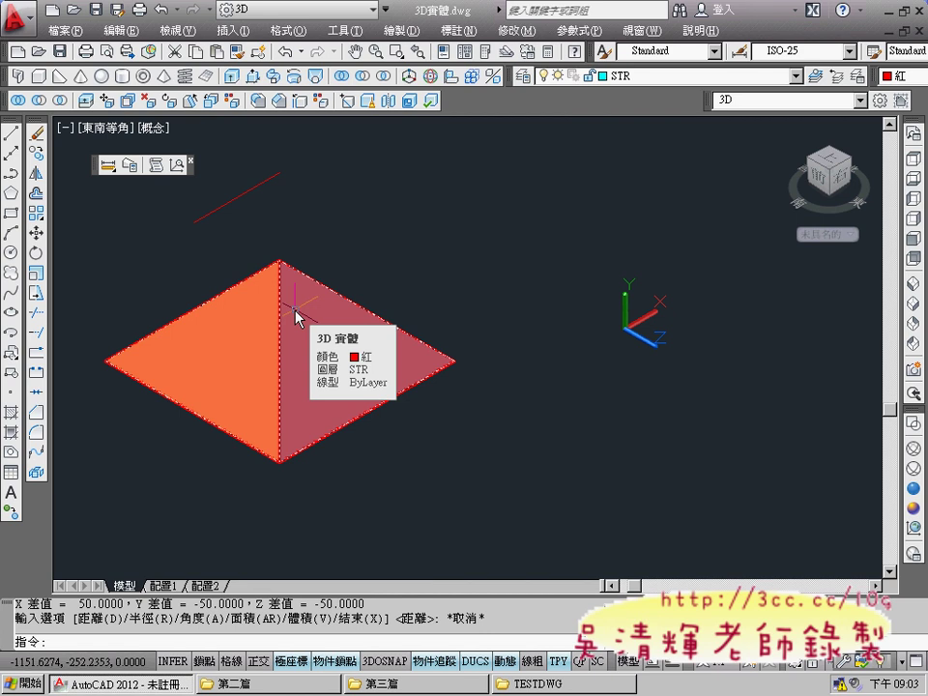
pyautogui.keyDown('ctrl'); pyautogui.click(294, 309); pyautogui.keyUp('ctrl')
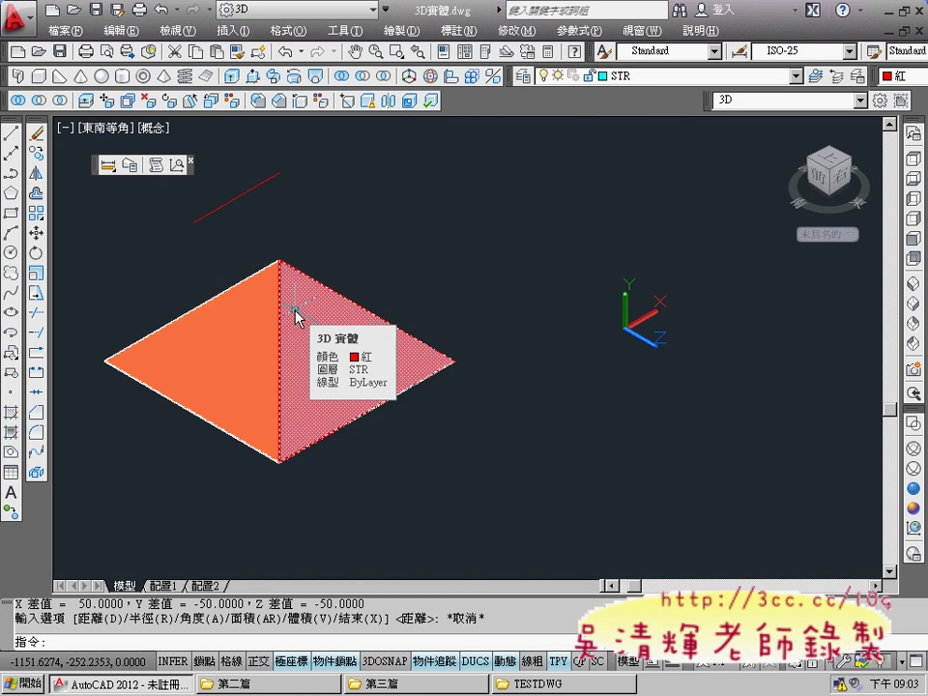